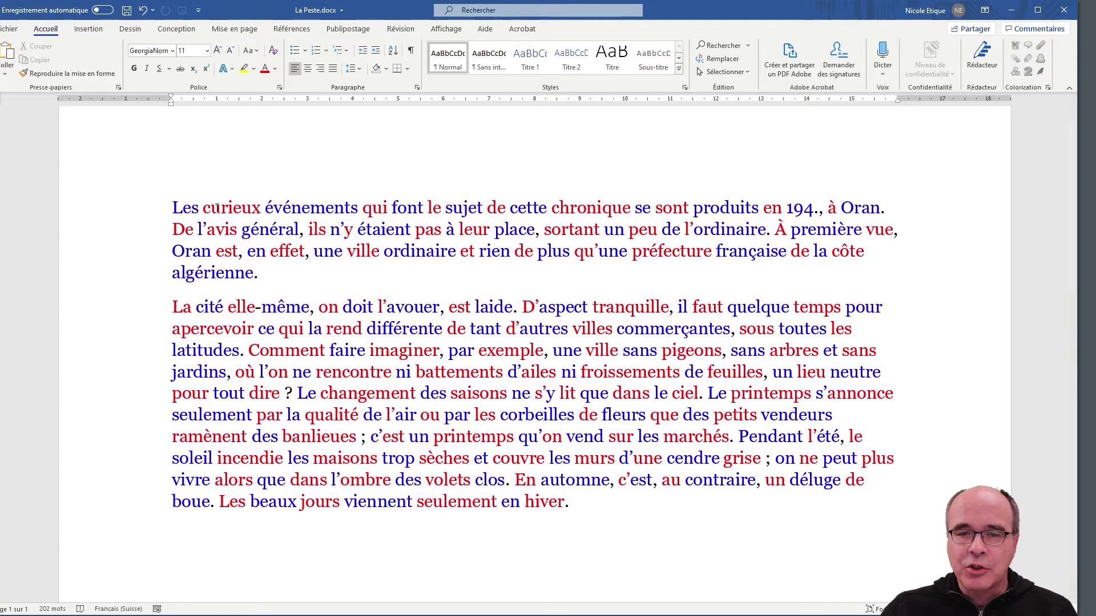
# Step: Reset the text of both paragraphs to black and colour the lines alternately blue and red
pyautogui.moveTo(121, 212); pyautogui.dragTo(111, 503)
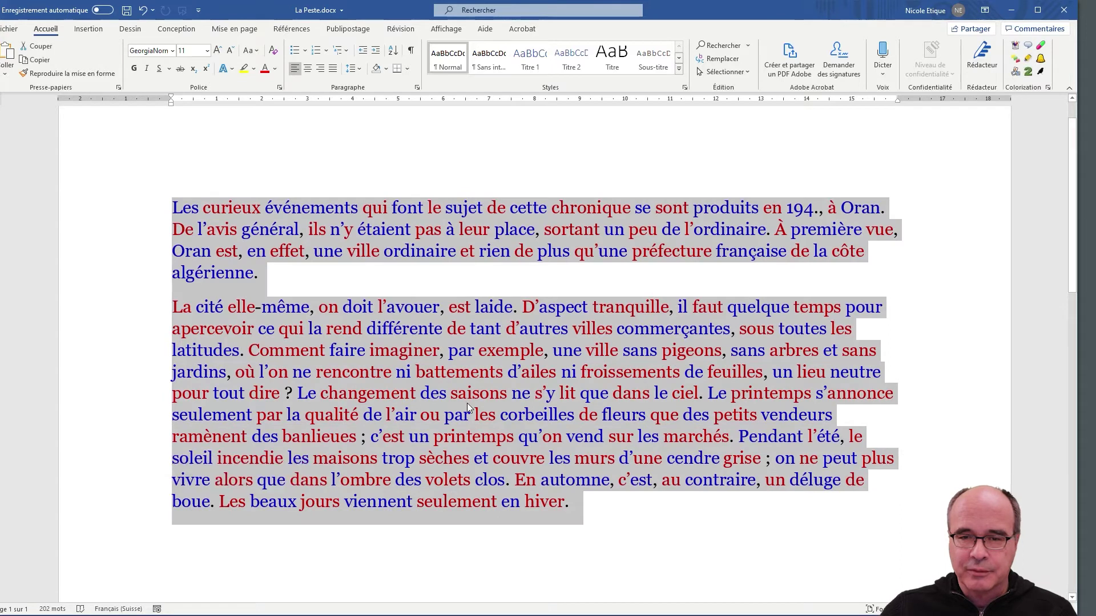
pyautogui.click(1042, 73)
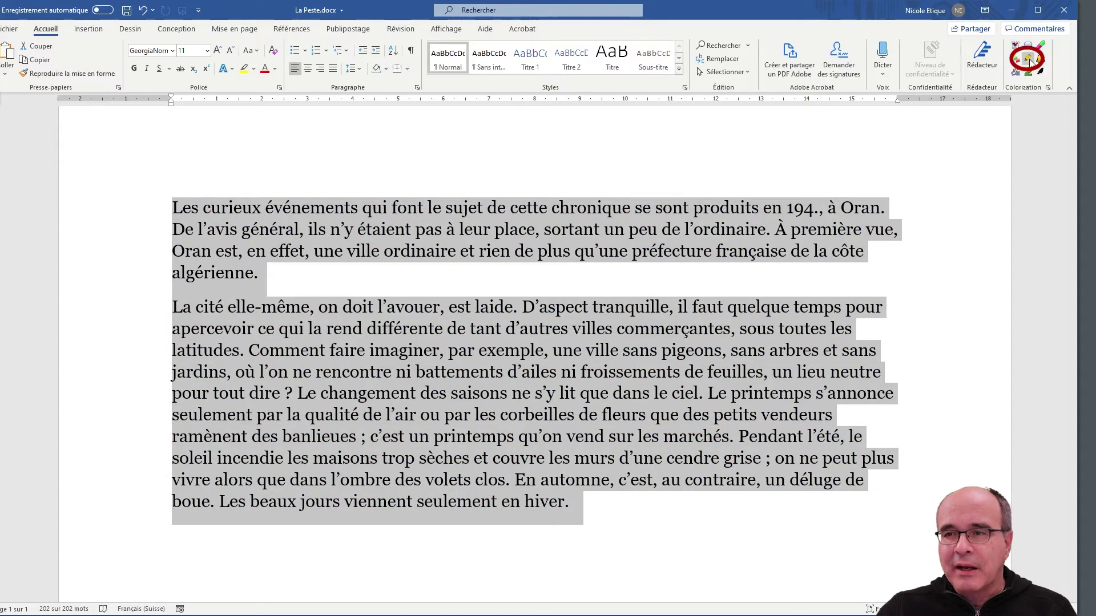
pyautogui.click(1029, 62)
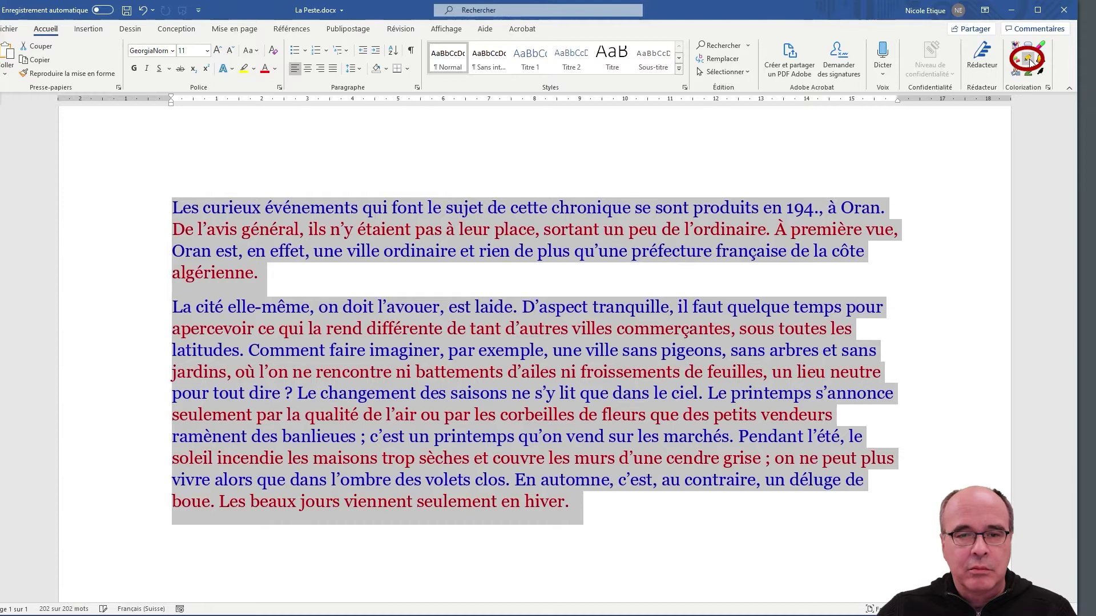
pyautogui.click(862, 248)
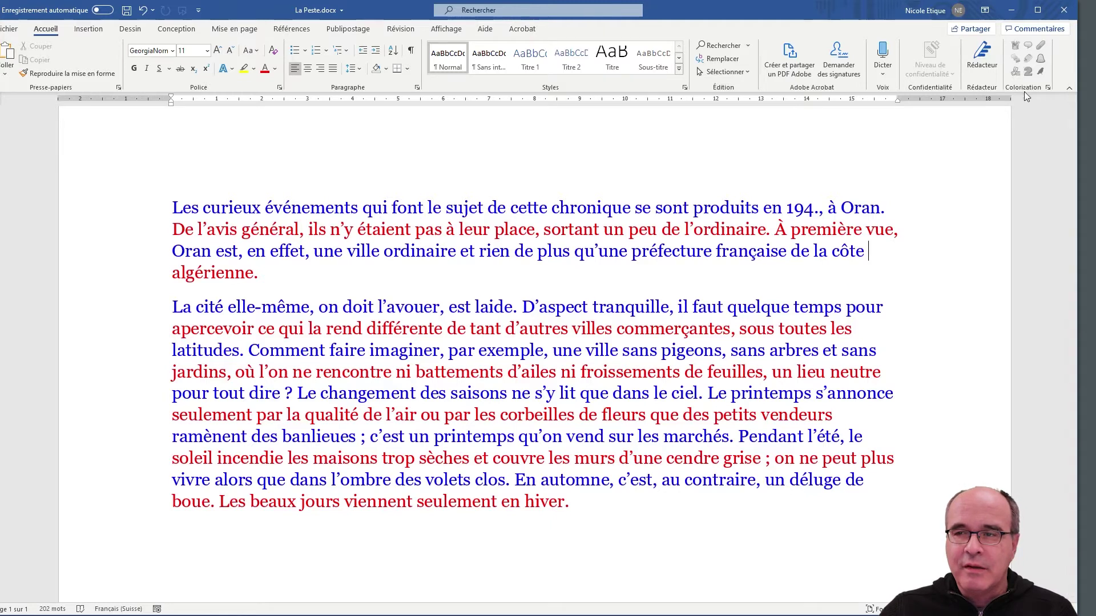
# Step: Colour the vowels and consonants of both paragraphs in contrasting blue and red, and reset the whole text to black
pyautogui.moveTo(153, 212); pyautogui.dragTo(135, 500)
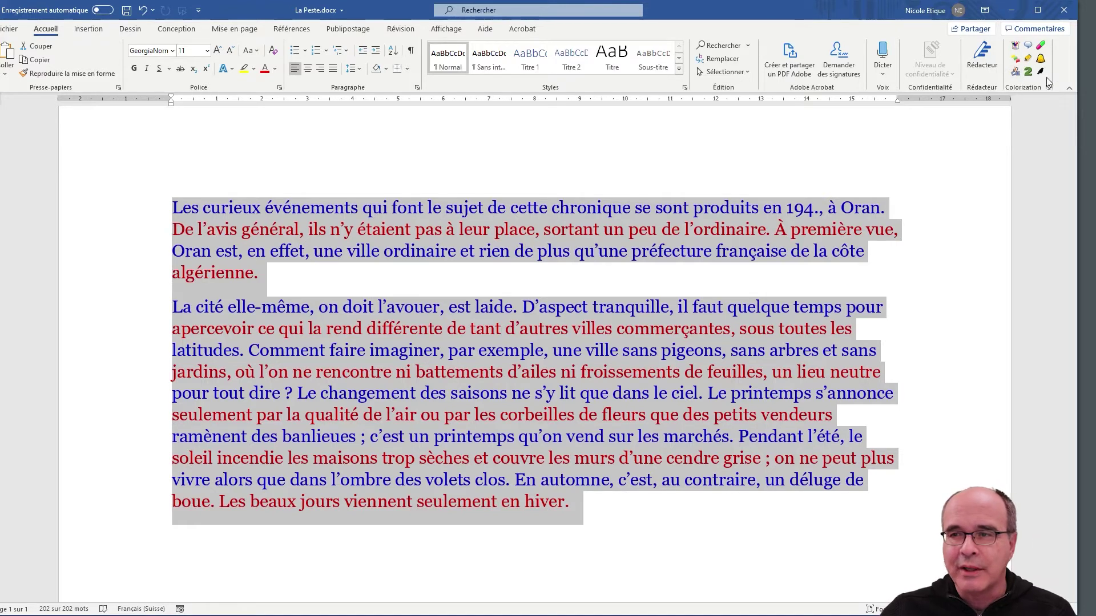
pyautogui.click(1016, 73)
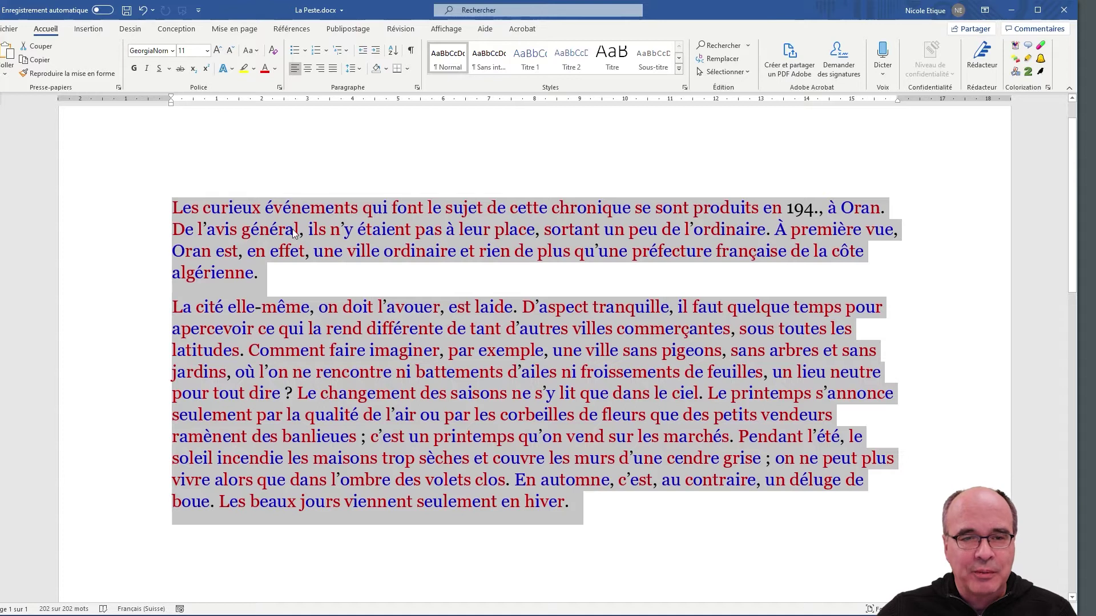
pyautogui.click(202, 211)
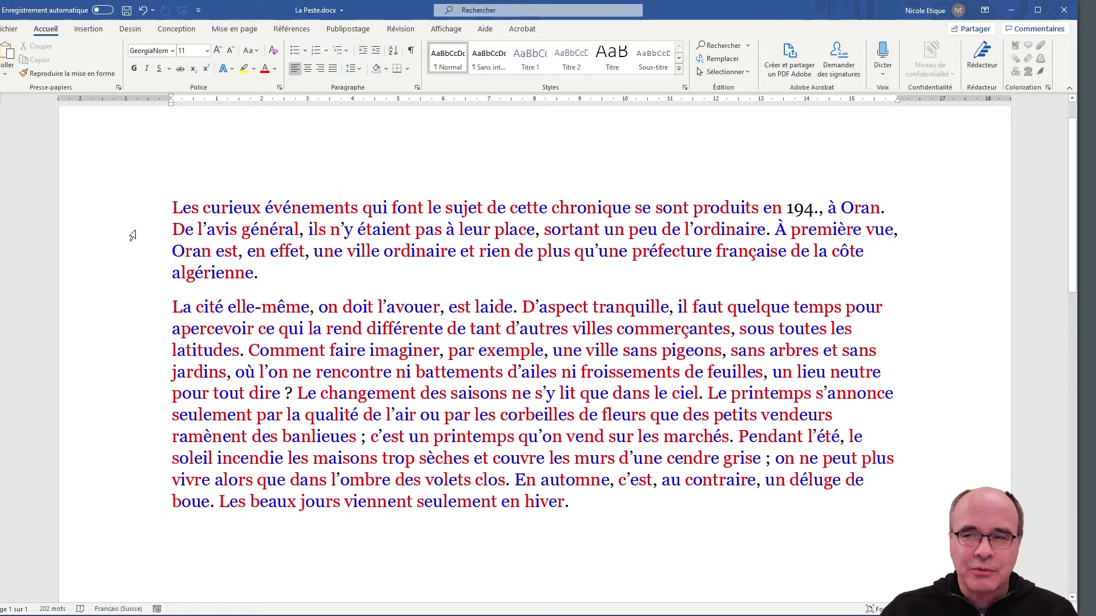
pyautogui.moveTo(139, 220); pyautogui.dragTo(142, 503)
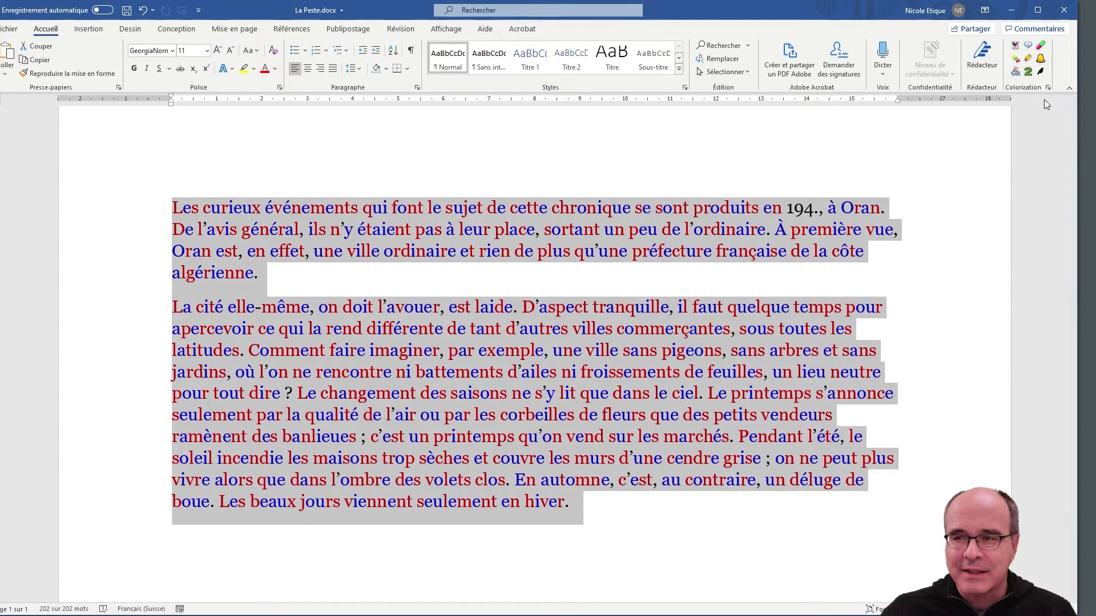
pyautogui.click(1045, 69)
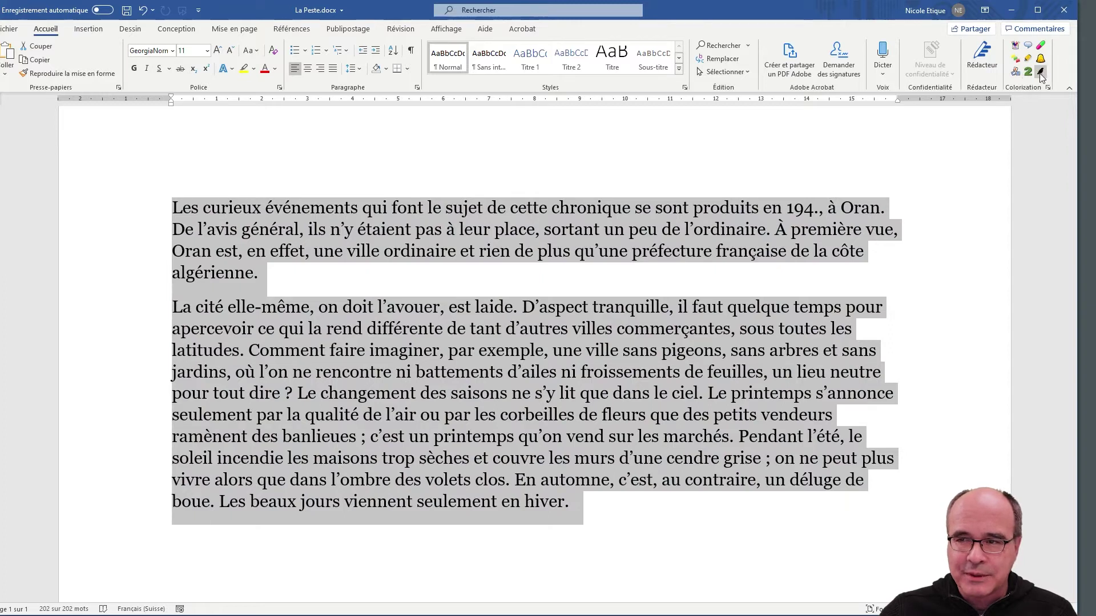
# Step: Open the Colorization settings and define format no. 3 of the syllable, word and line colour sequence with green text
pyautogui.click(1047, 87)
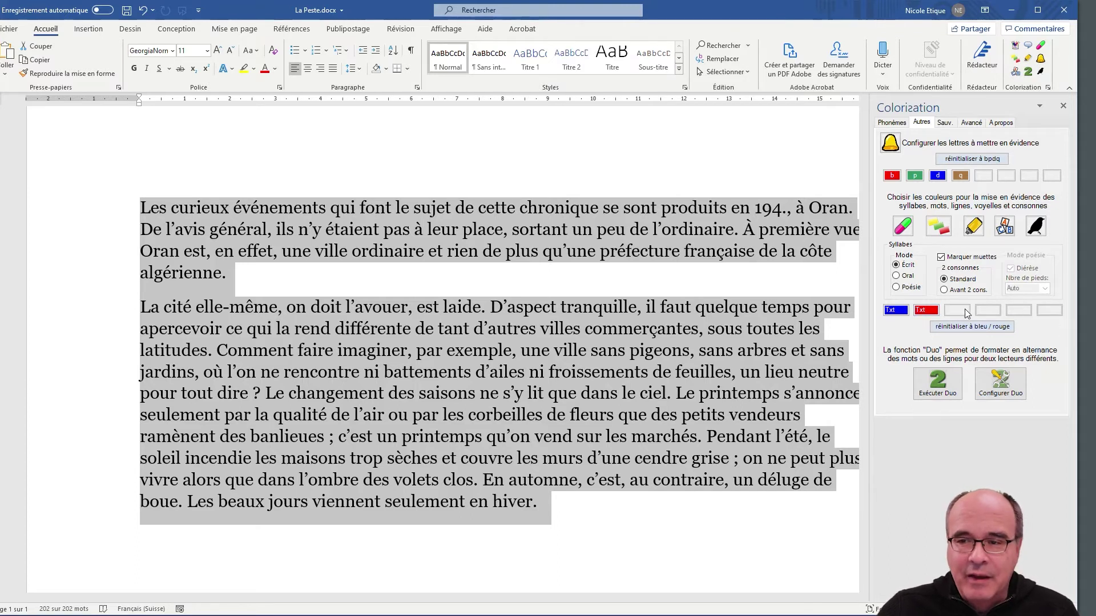
pyautogui.click(965, 309)
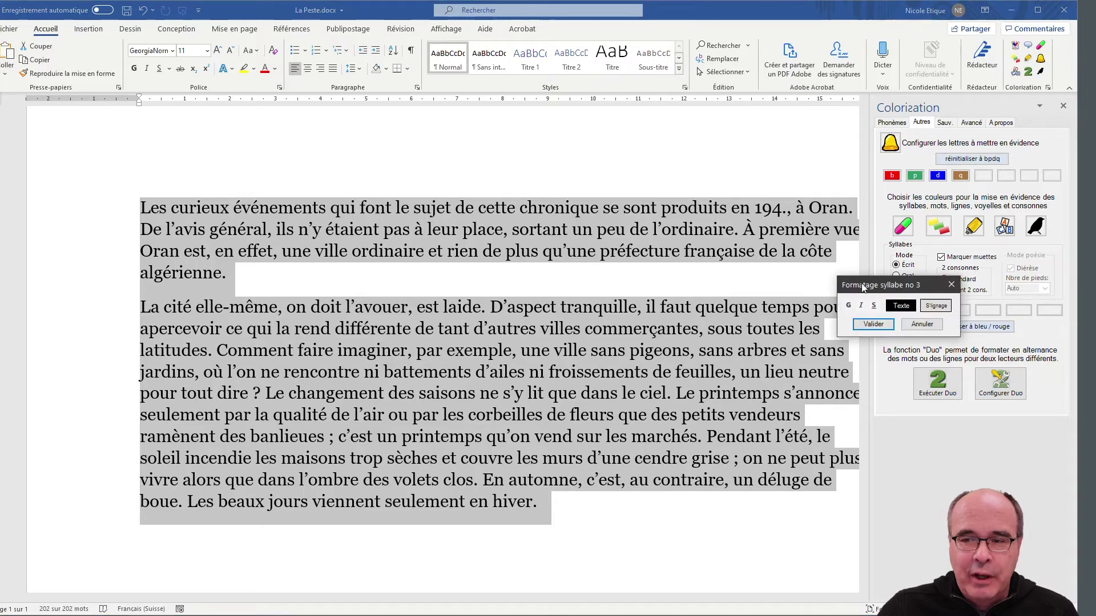
pyautogui.click(907, 308)
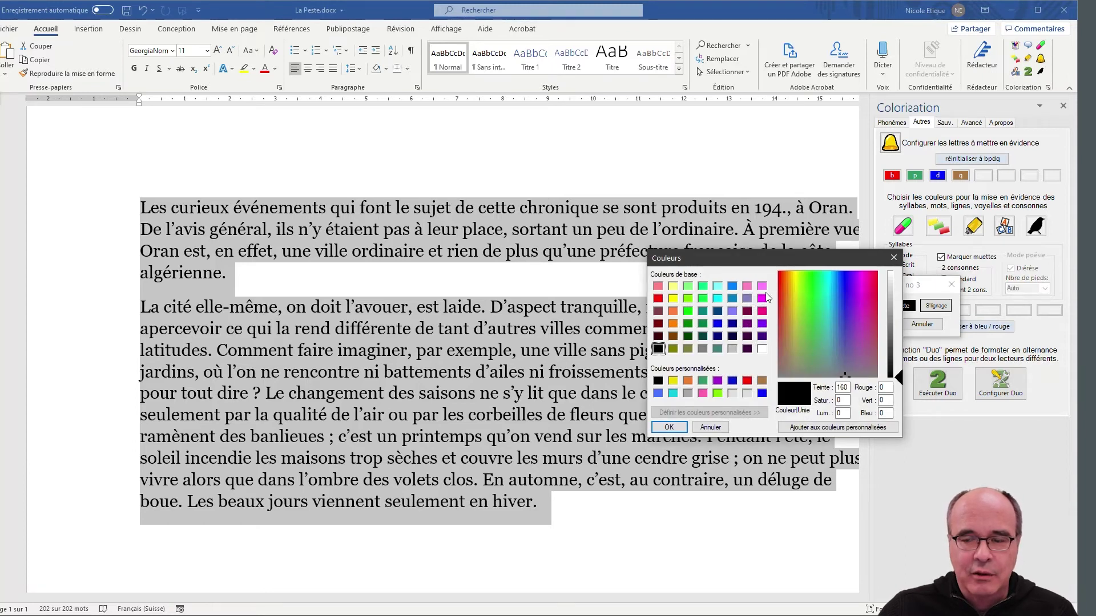
pyautogui.click(688, 324)
pyautogui.click(672, 428)
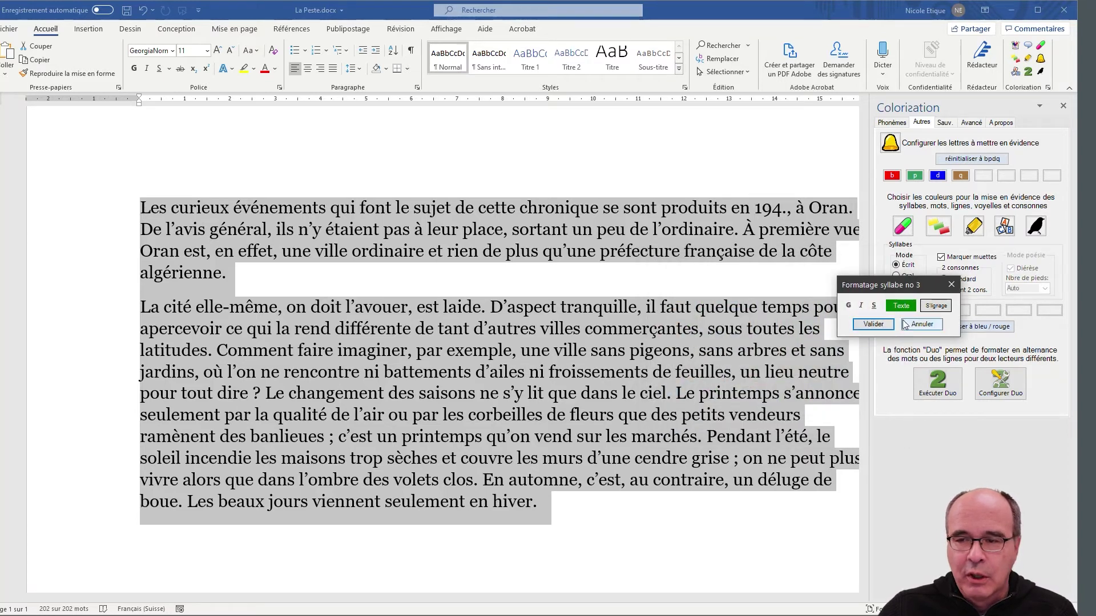
pyautogui.click(879, 325)
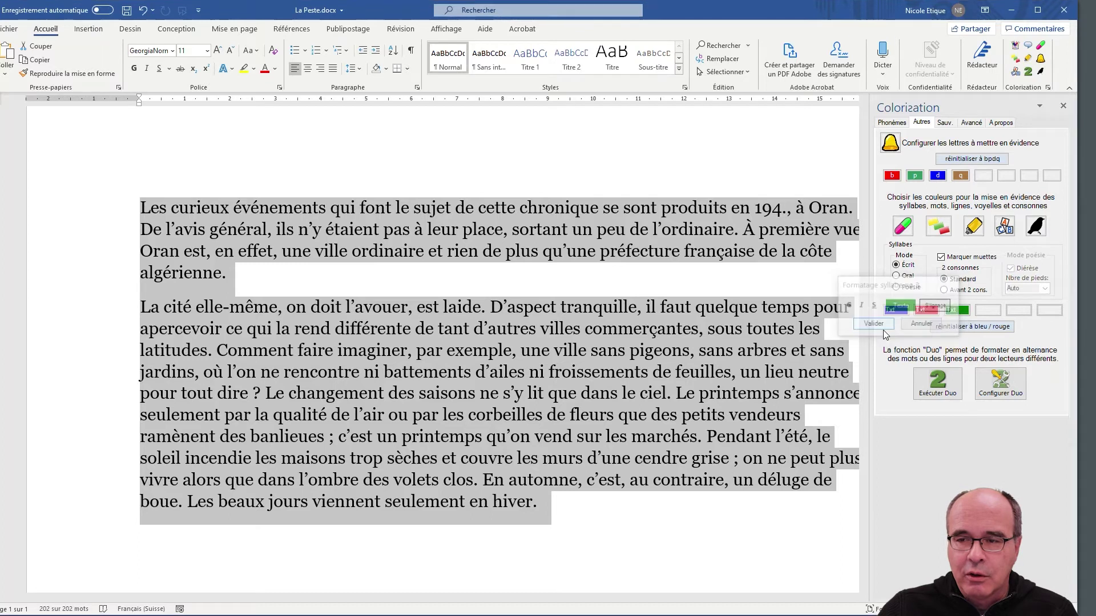
# Step: Define format no. 4 of the colour sequence with orange text (RGB 255, 128, 64)
pyautogui.click(991, 313)
pyautogui.click(931, 311)
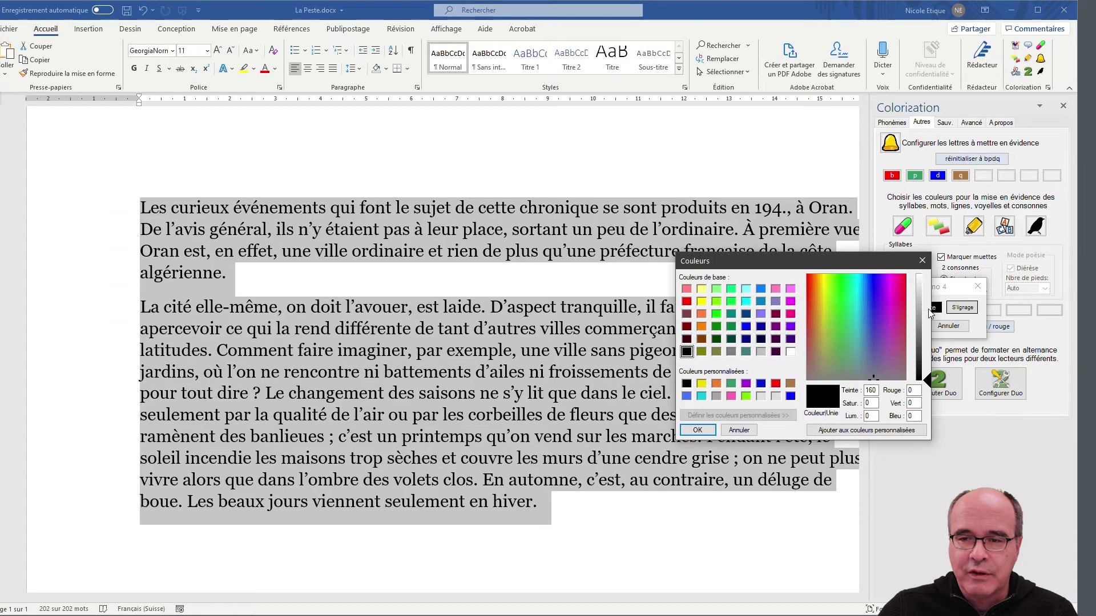
pyautogui.click(702, 313)
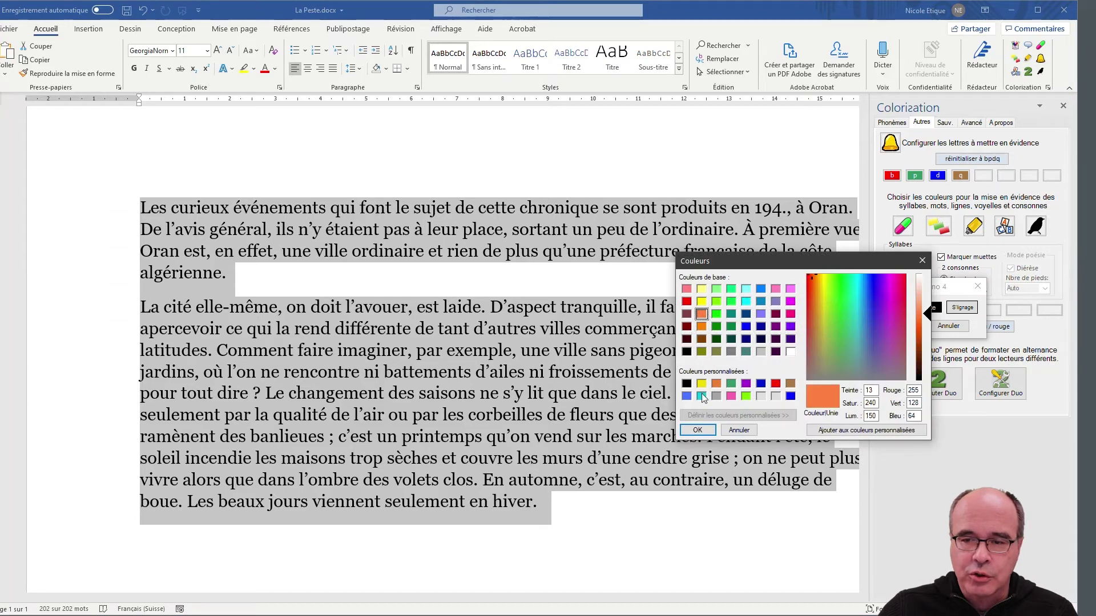
pyautogui.click(698, 431)
pyautogui.click(907, 328)
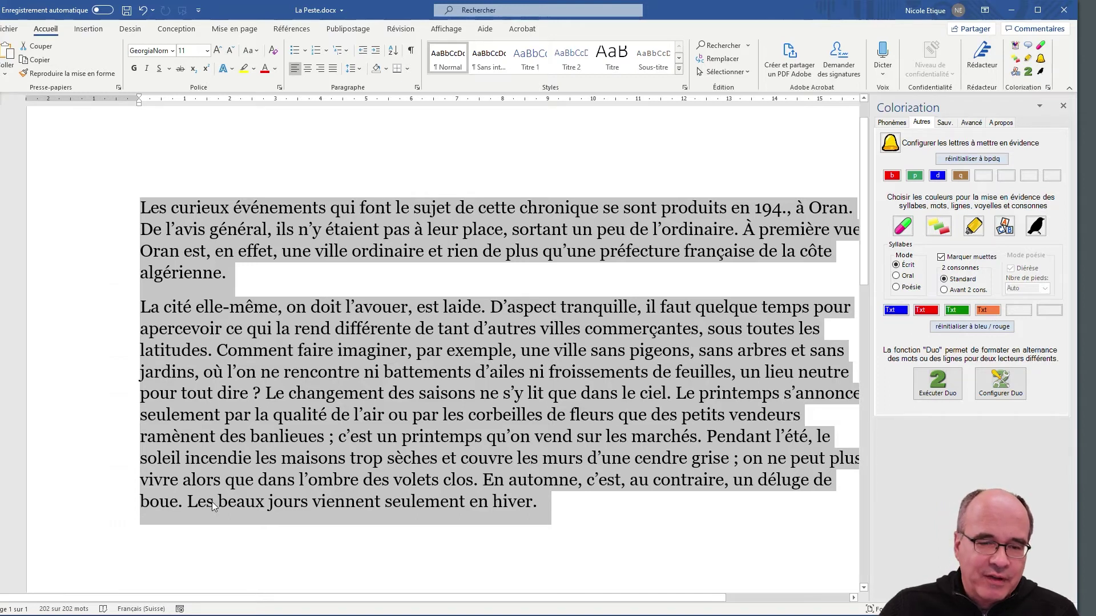
# Step: Colour the lines of the selected paragraphs with the blue, red, green and orange sequence
pyautogui.click(973, 227)
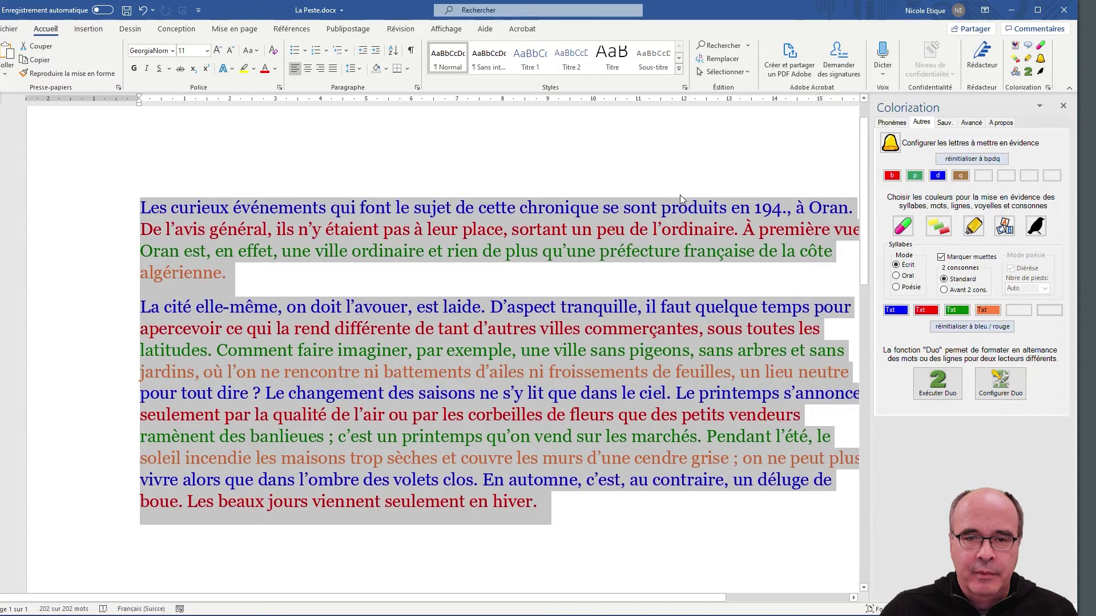
pyautogui.click(688, 207)
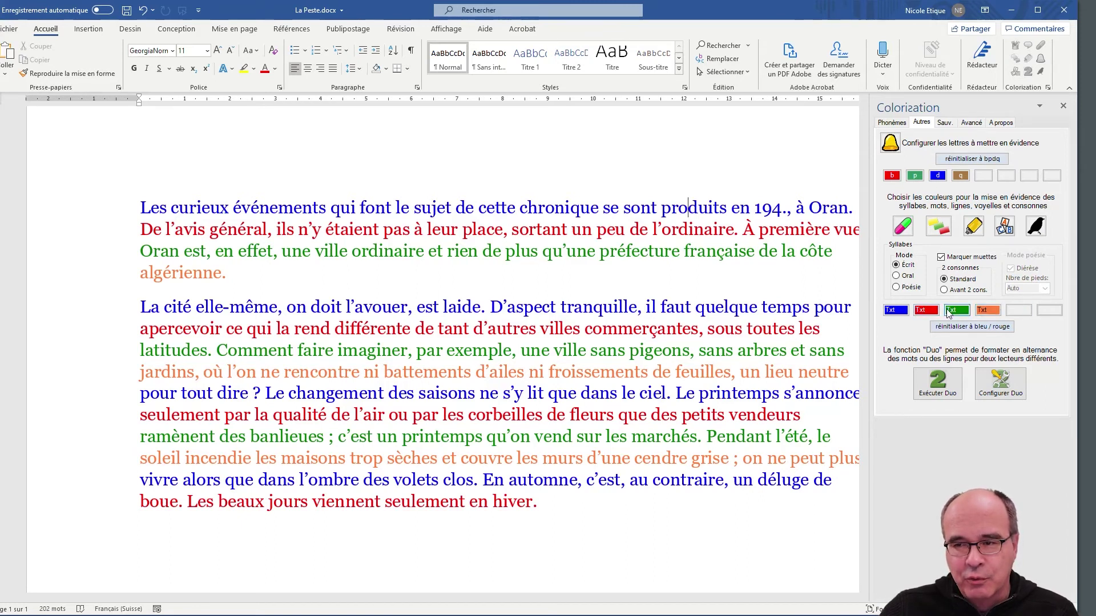
# Step: Add yellow highlighting to the first, blue-text format of the colour sequence
pyautogui.rightClick(896, 311)
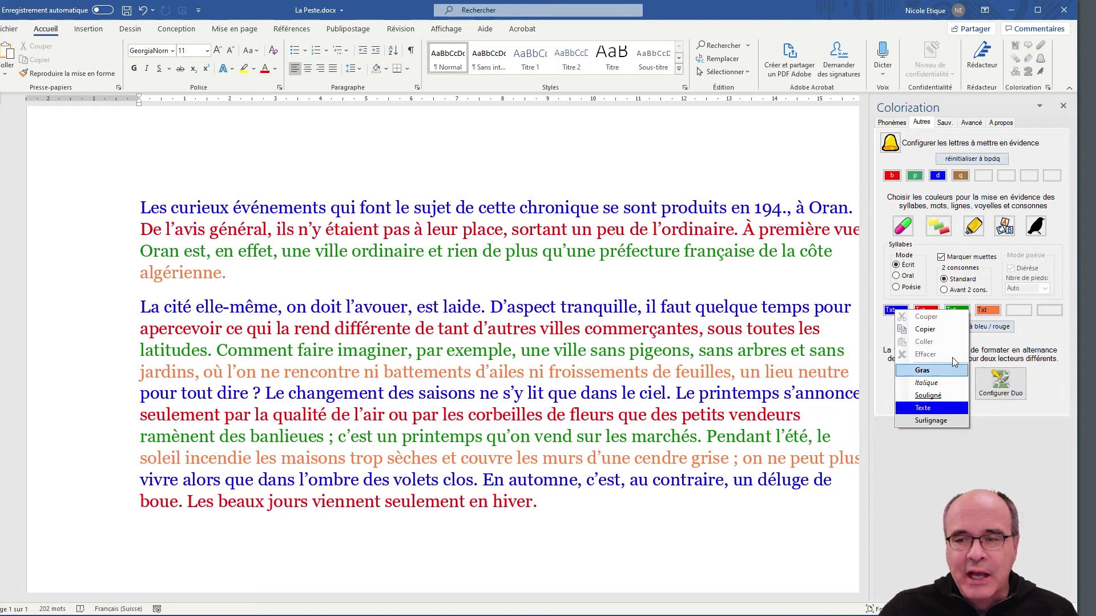
pyautogui.click(931, 421)
pyautogui.click(802, 363)
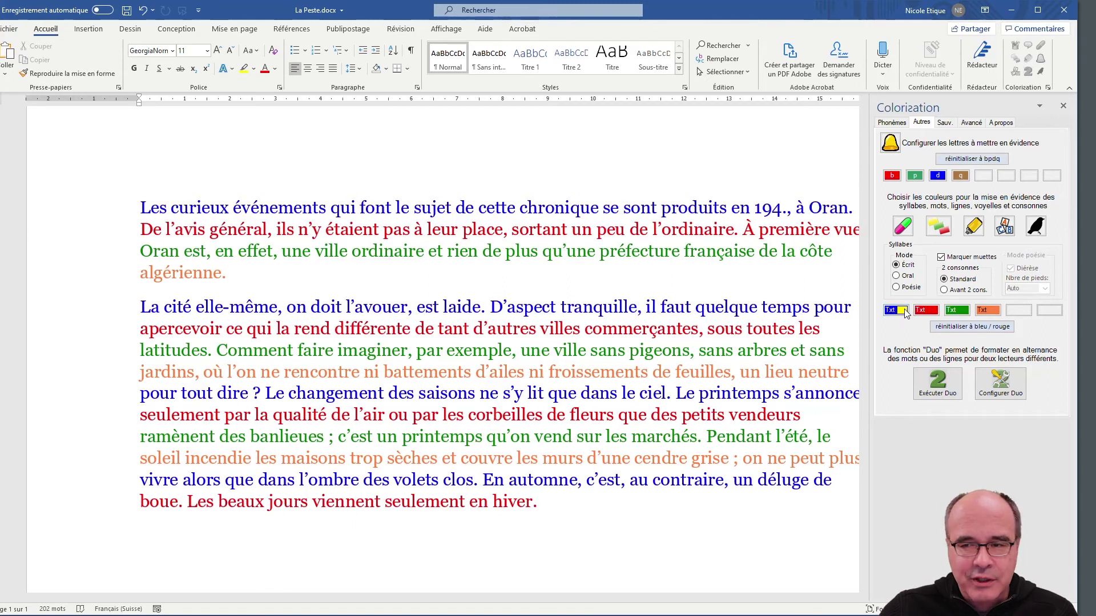
# Step: Define format no. 5 of the colour sequence with black text and bright green highlighting
pyautogui.click(1018, 310)
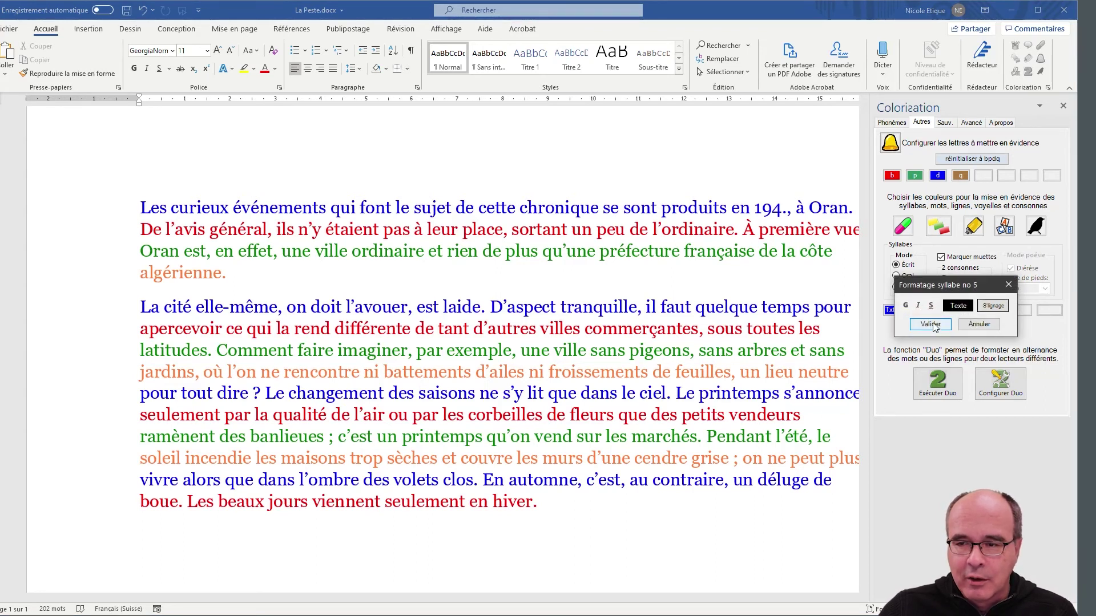
pyautogui.click(993, 306)
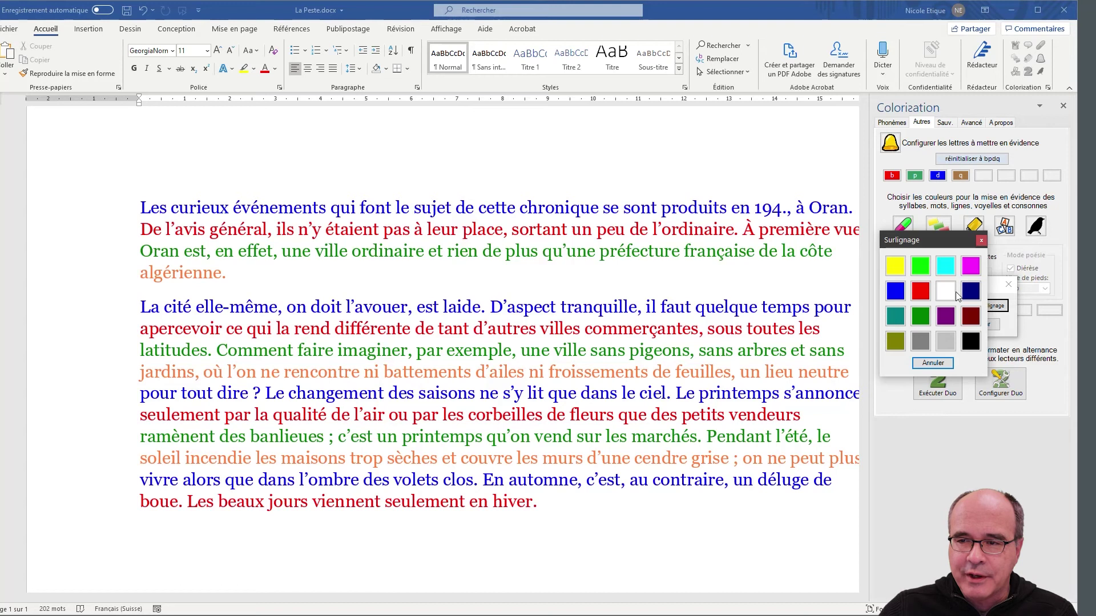
pyautogui.click(921, 265)
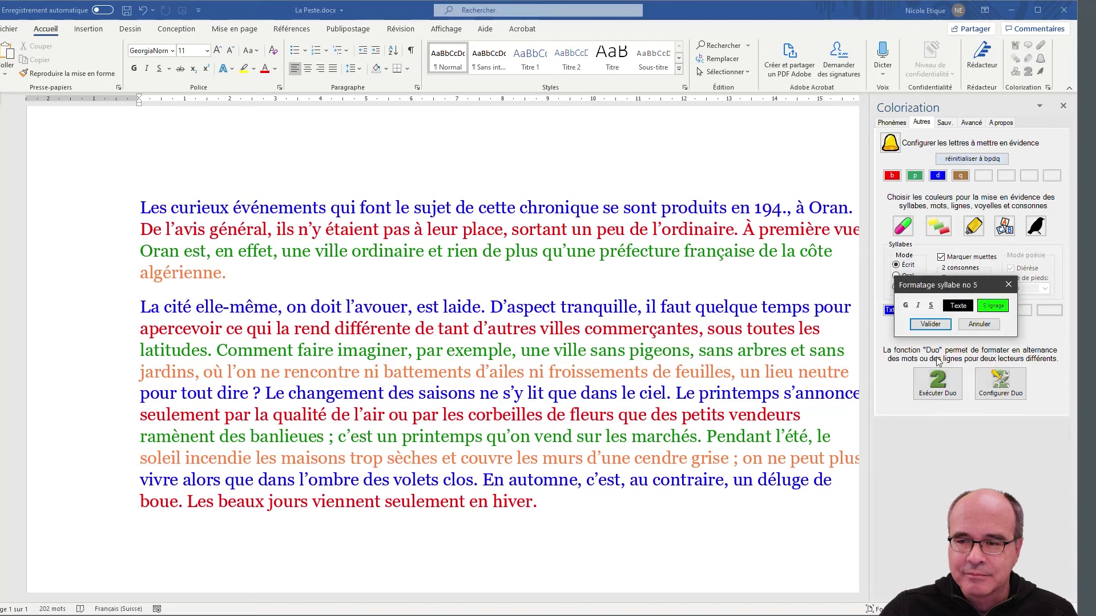
pyautogui.click(930, 324)
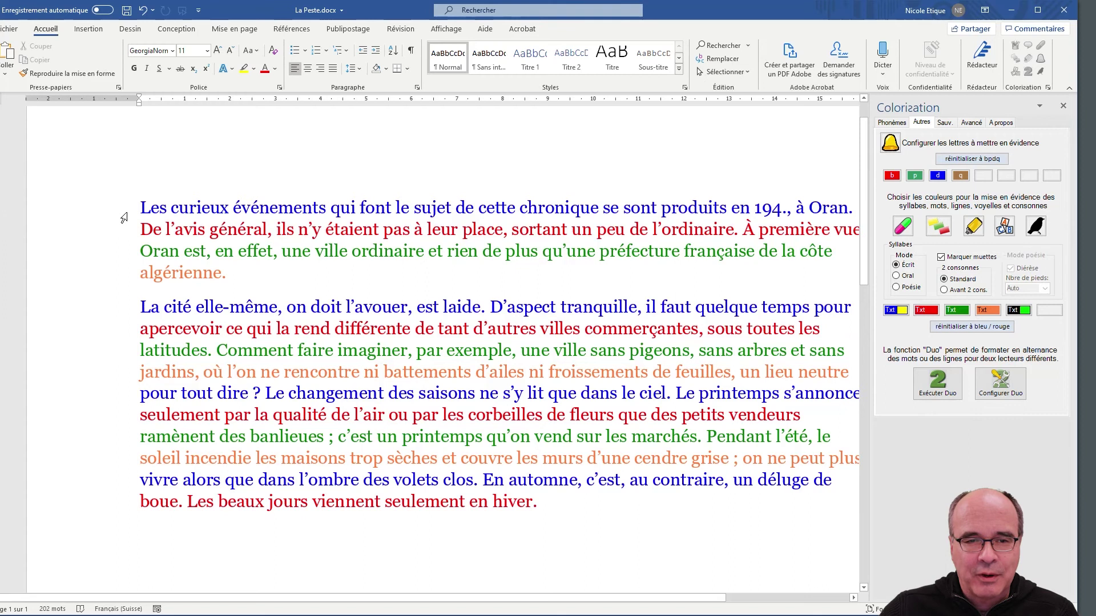
# Step: Reset both paragraphs to plain black and colour their lines with the five-format sequence, including the highlighted formats
pyautogui.moveTo(120, 216); pyautogui.dragTo(166, 510)
pyautogui.click(1036, 229)
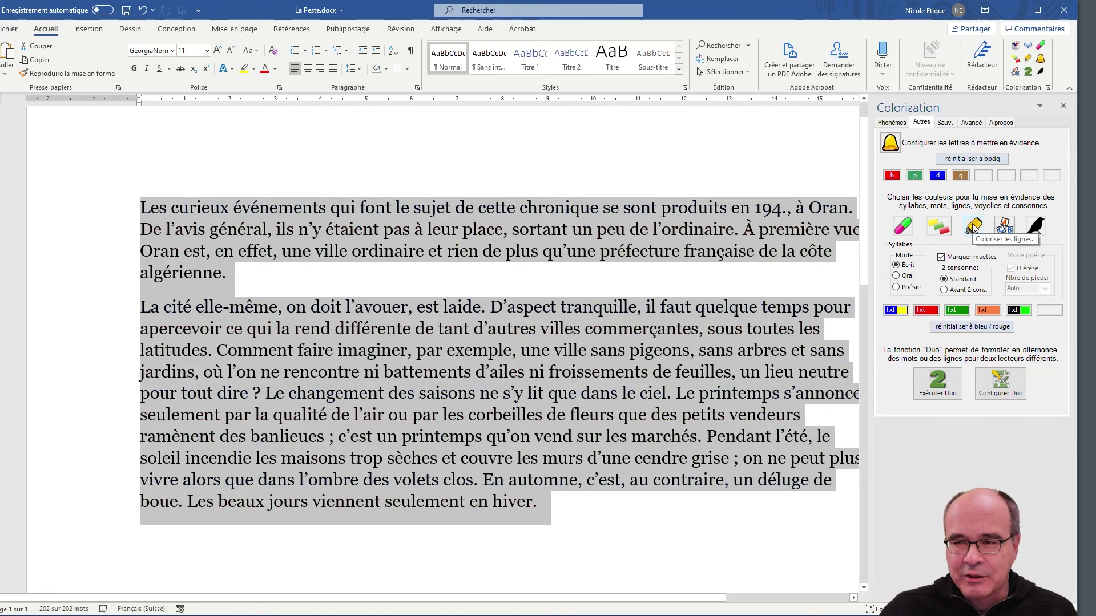
pyautogui.click(972, 227)
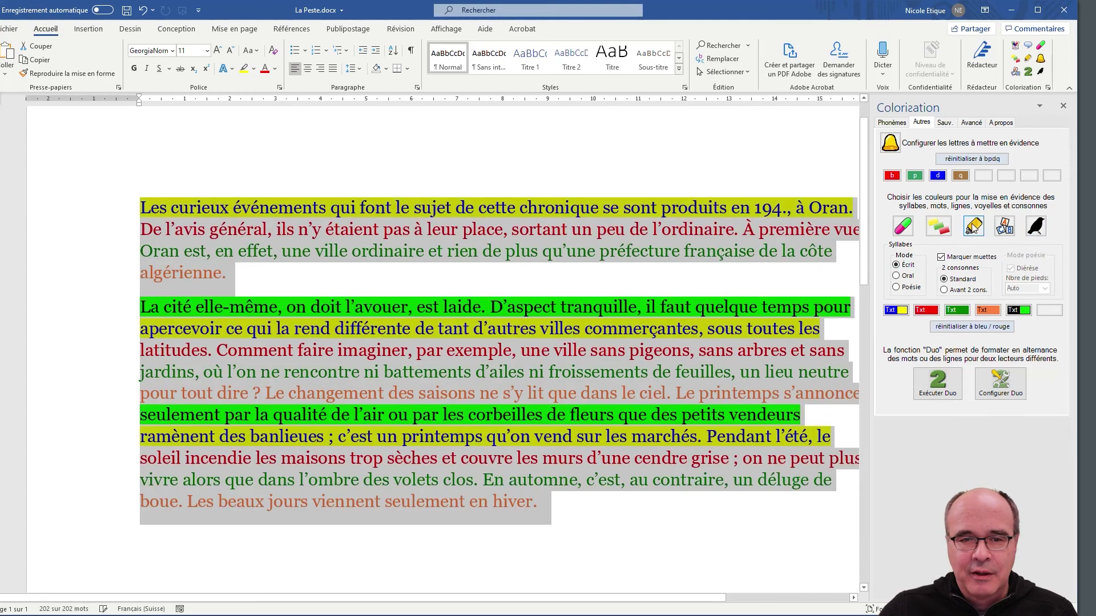
pyautogui.click(338, 282)
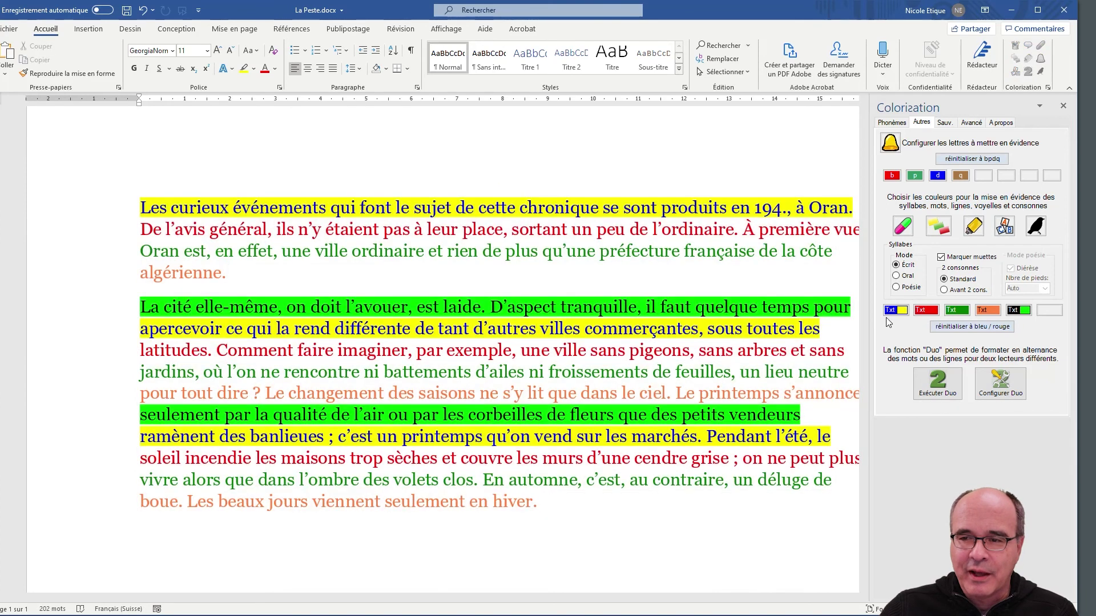